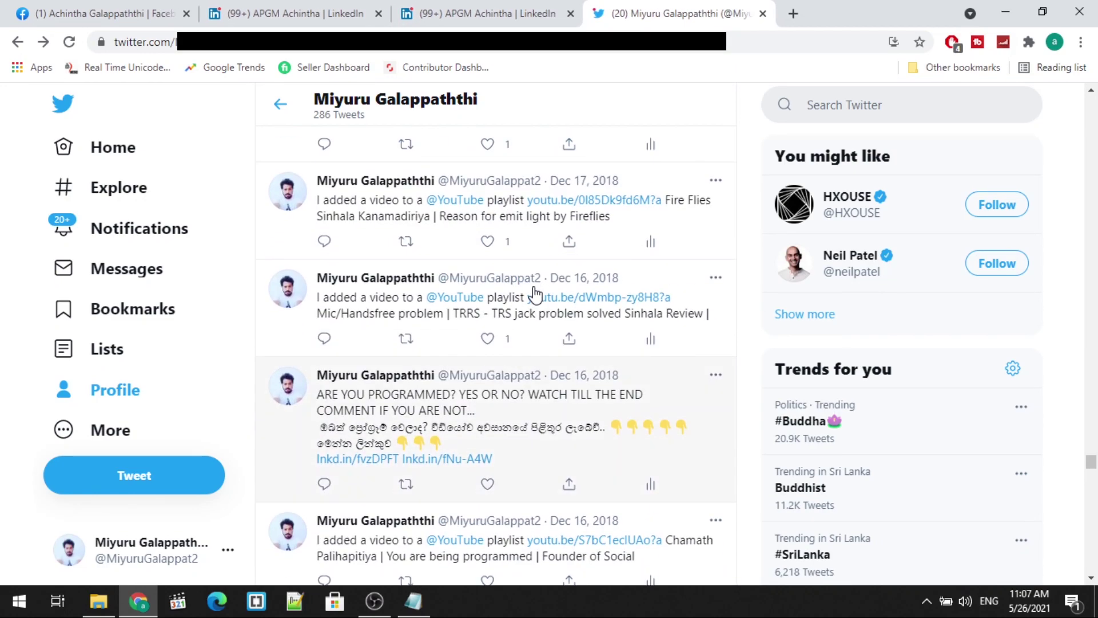
pyautogui.scroll(3, 534, 295)
pyautogui.scroll(3, 533, 295)
pyautogui.scroll(3, 534, 295)
pyautogui.scroll(3, 534, 294)
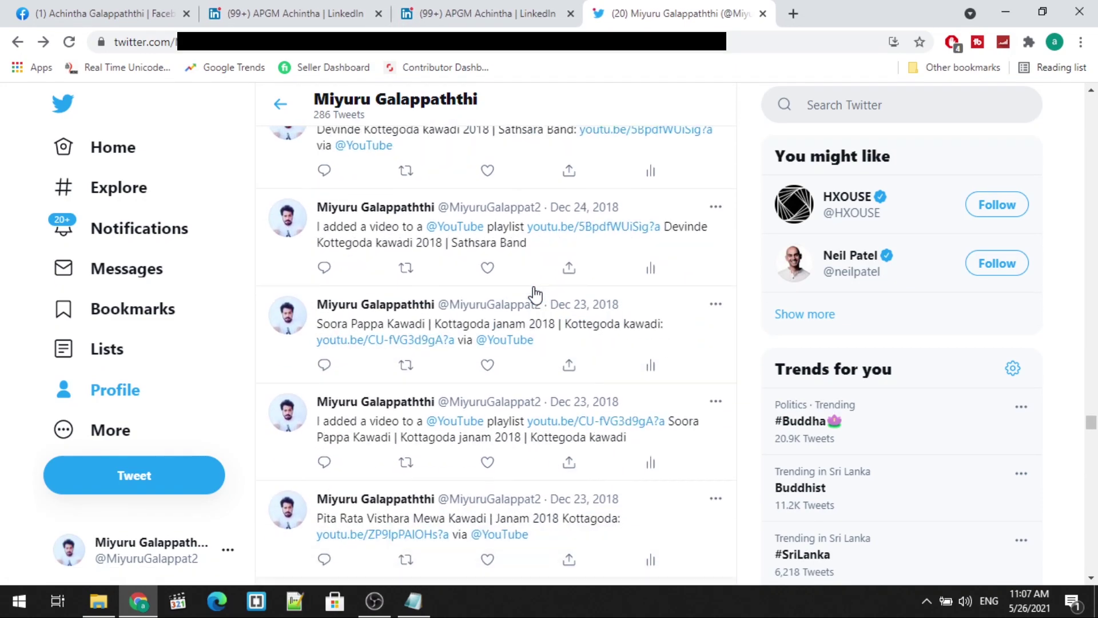
pyautogui.scroll(4, 534, 295)
pyautogui.moveTo(1090, 416); pyautogui.dragTo(1083, 127)
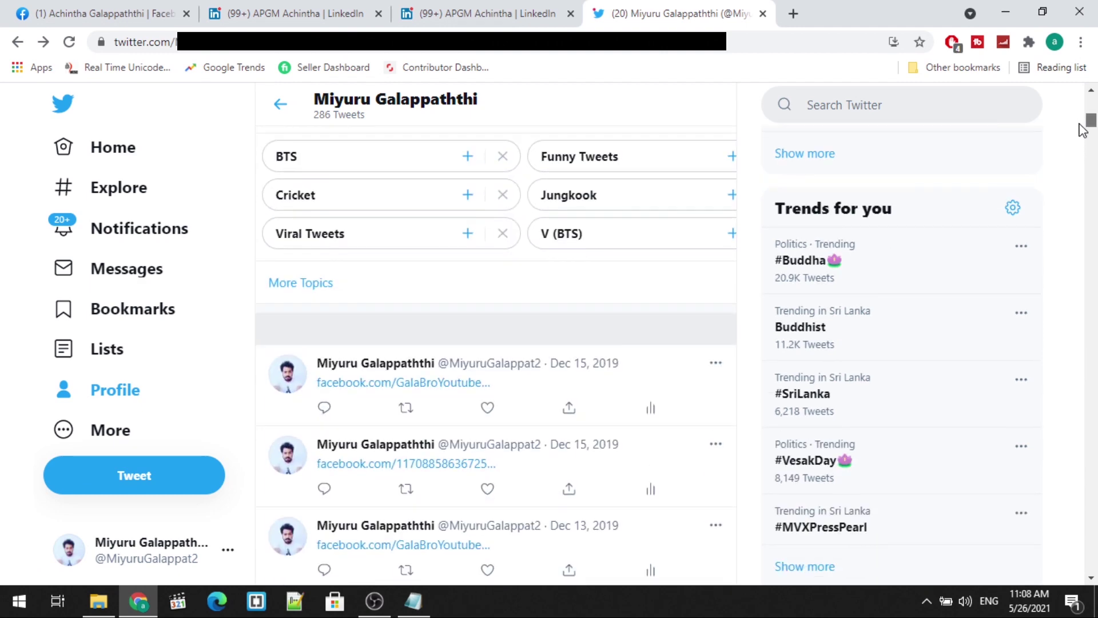
# Delete the December 15, 2019 tweet from the profile timeline and confirm the deletion
pyautogui.click(715, 204)
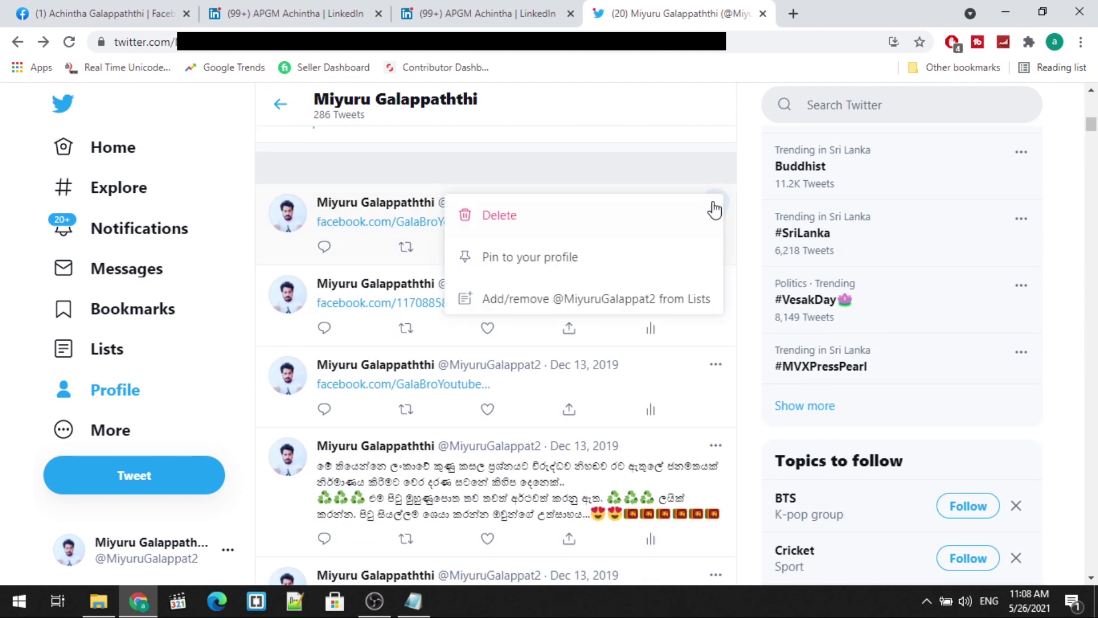
pyautogui.click(553, 227)
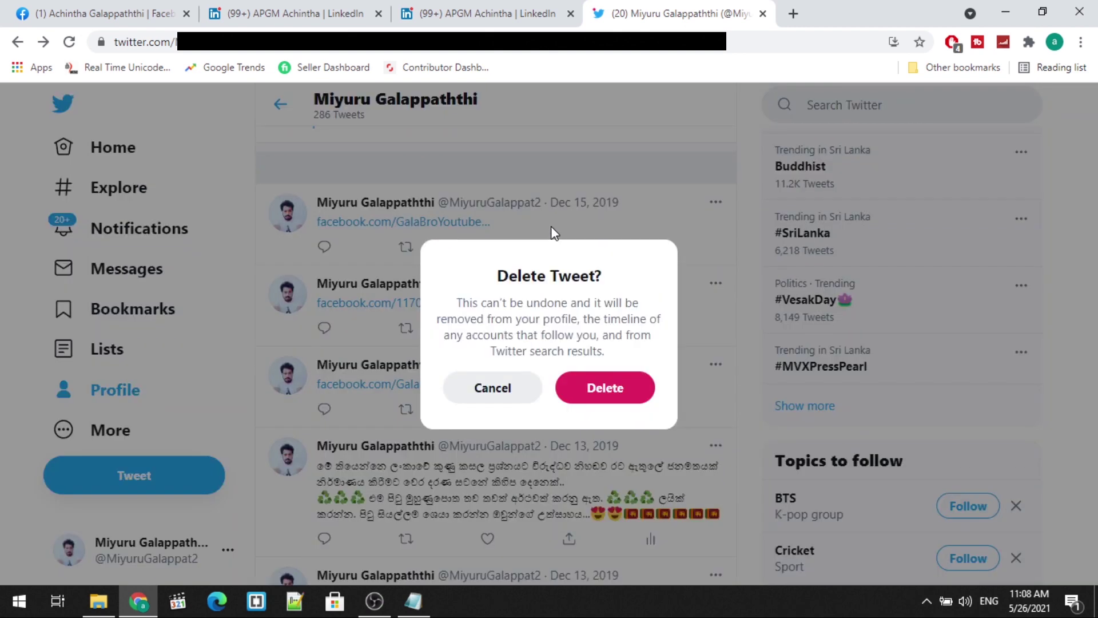
pyautogui.click(605, 390)
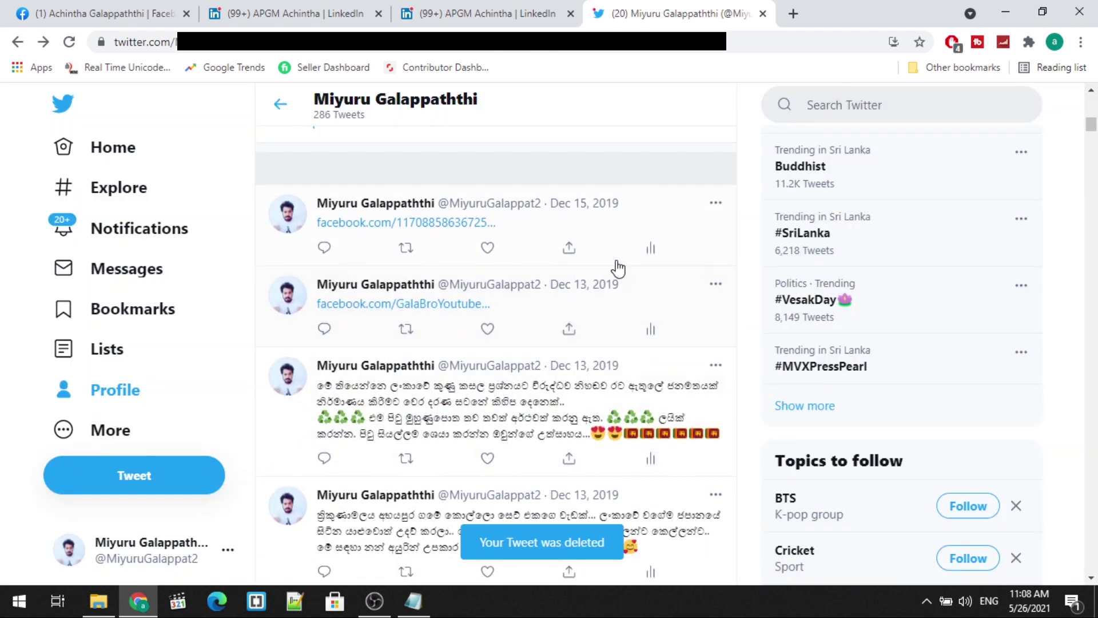
# Search Google for tweetdelete and open the TweetDelete result in a new tab
pyautogui.click(792, 13)
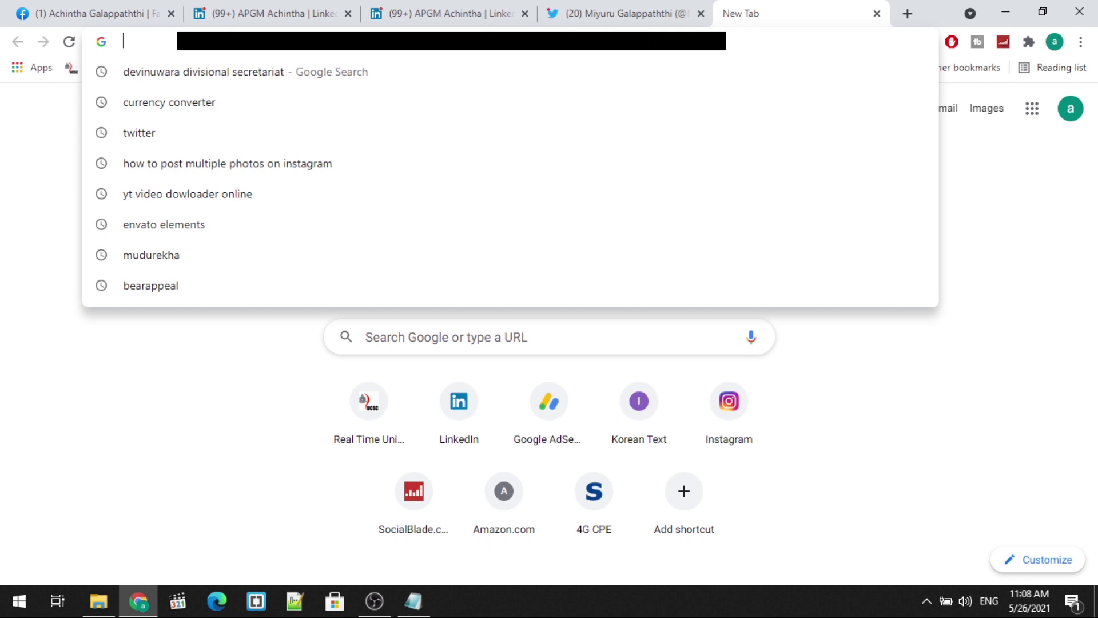
pyautogui.write('tweet')
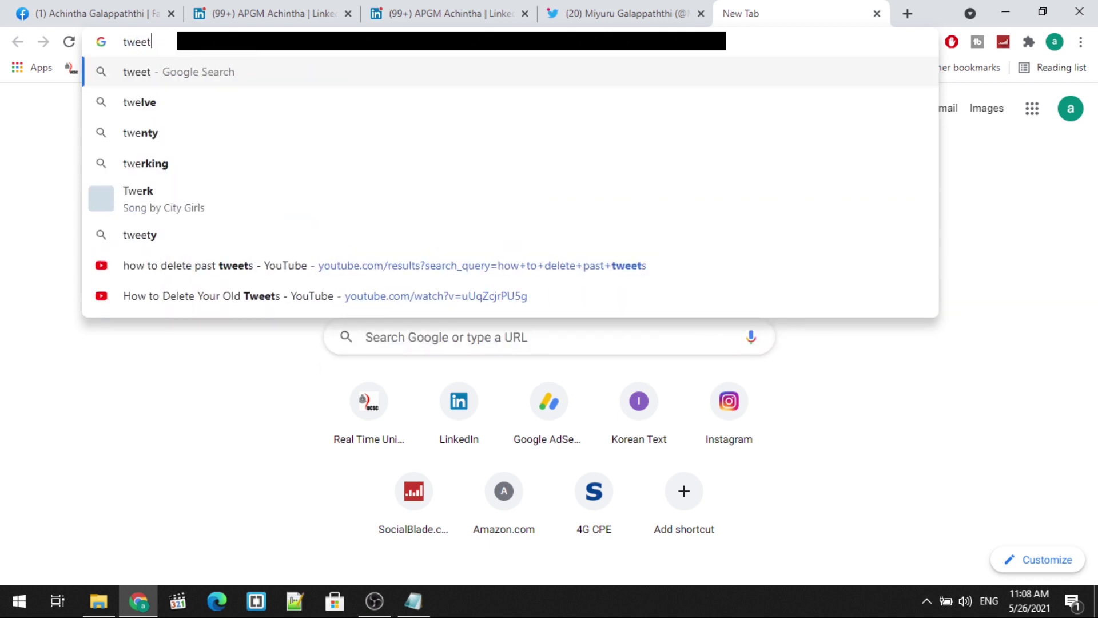
pyautogui.write('dele')
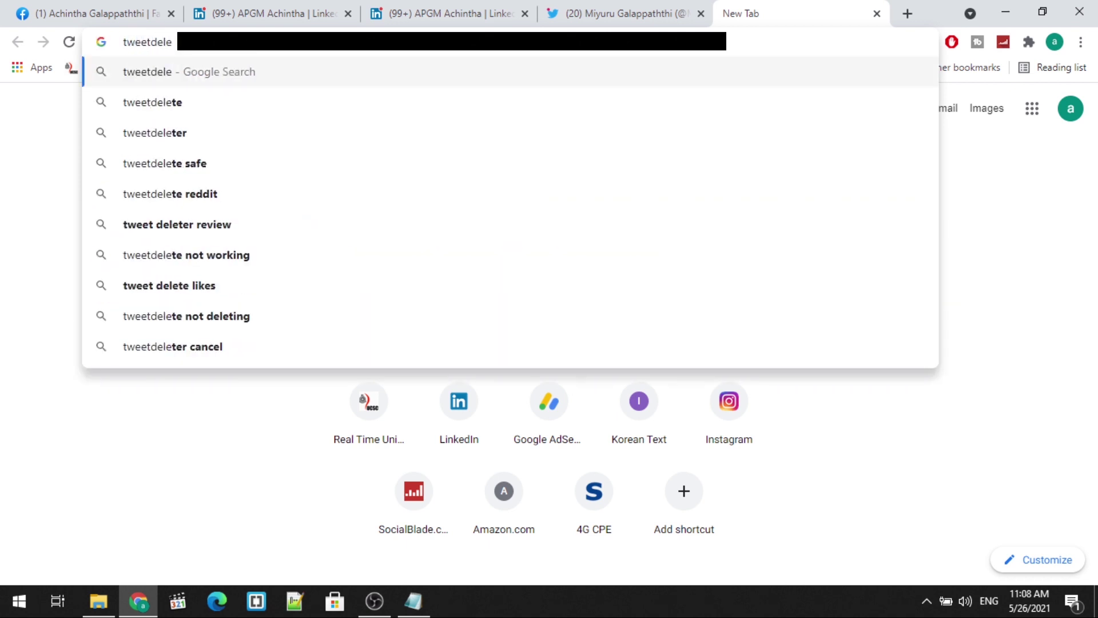
pyautogui.click(352, 110)
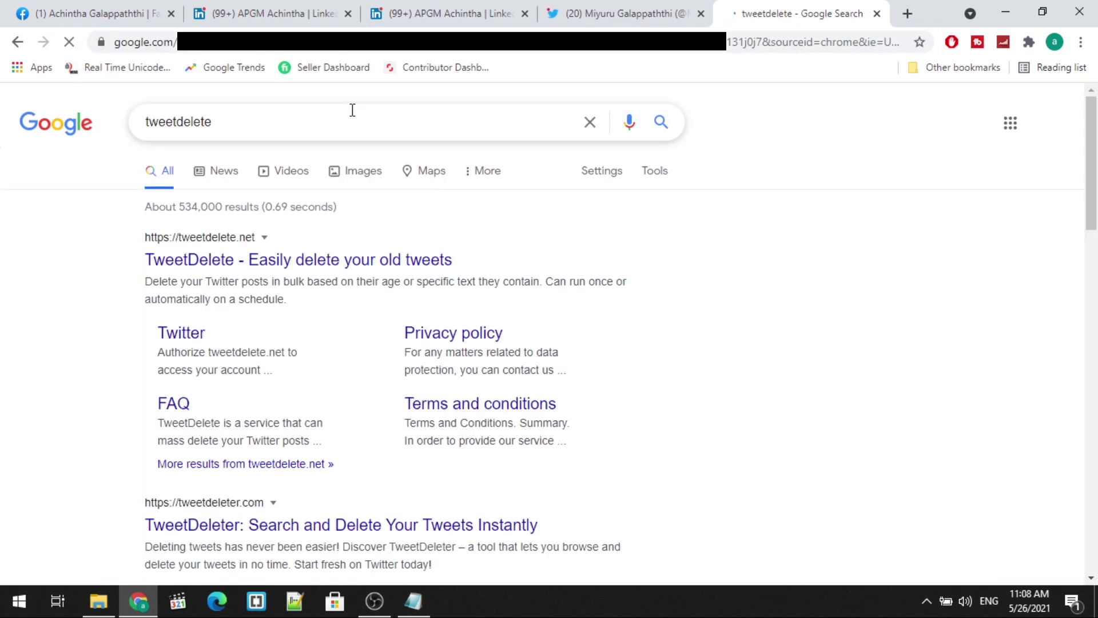
pyautogui.rightClick(295, 263)
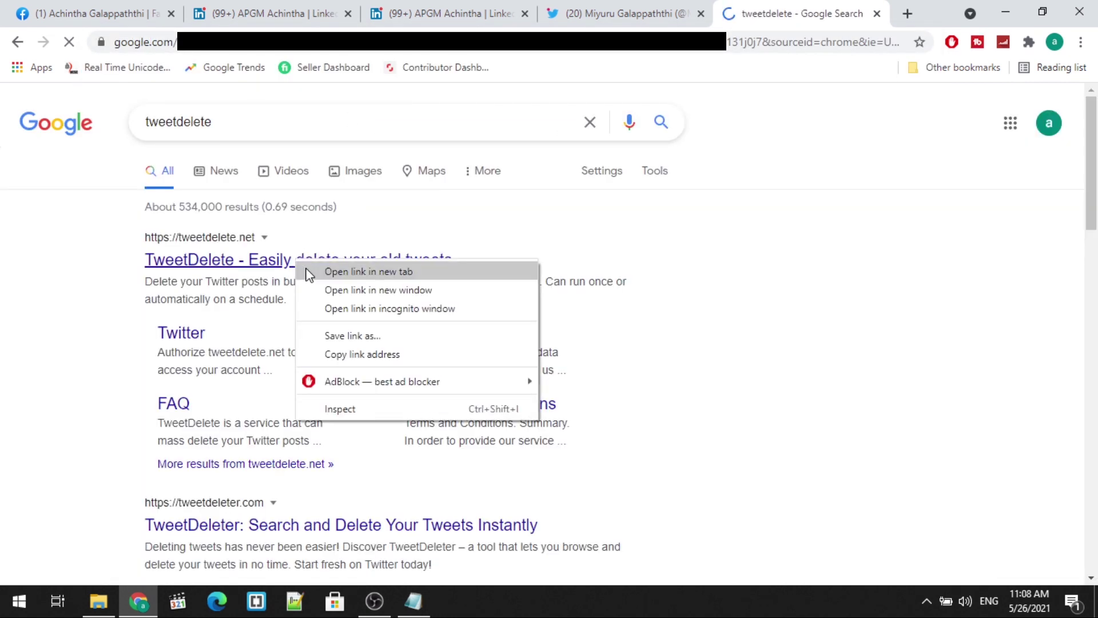
pyautogui.click(307, 271)
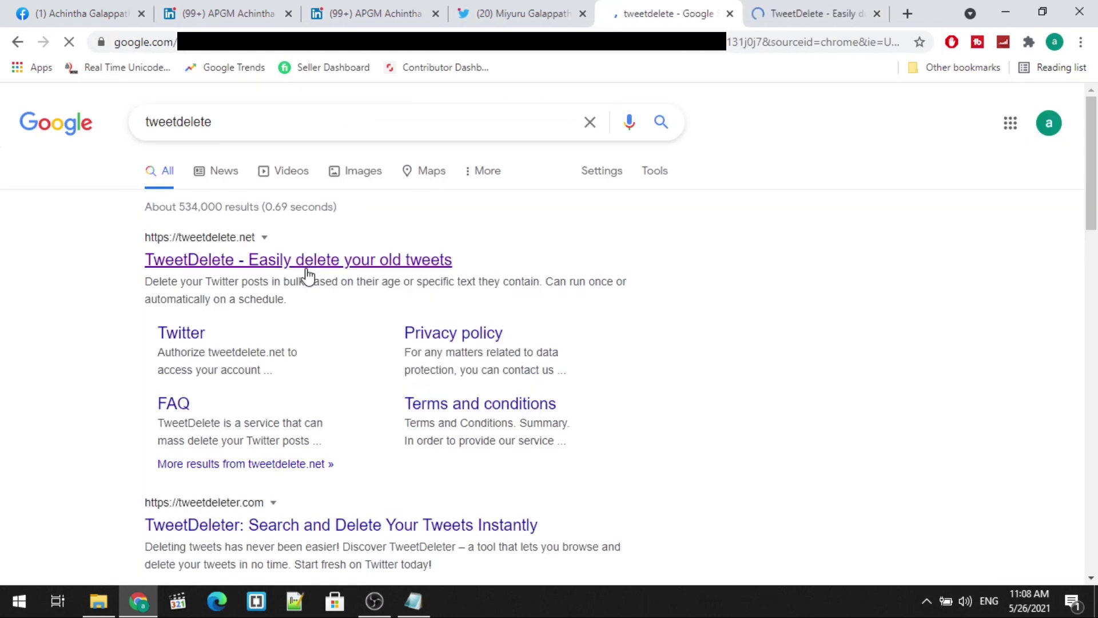
# Sign in to TweetDelete with the Twitter account and authorize the app
pyautogui.click(790, 17)
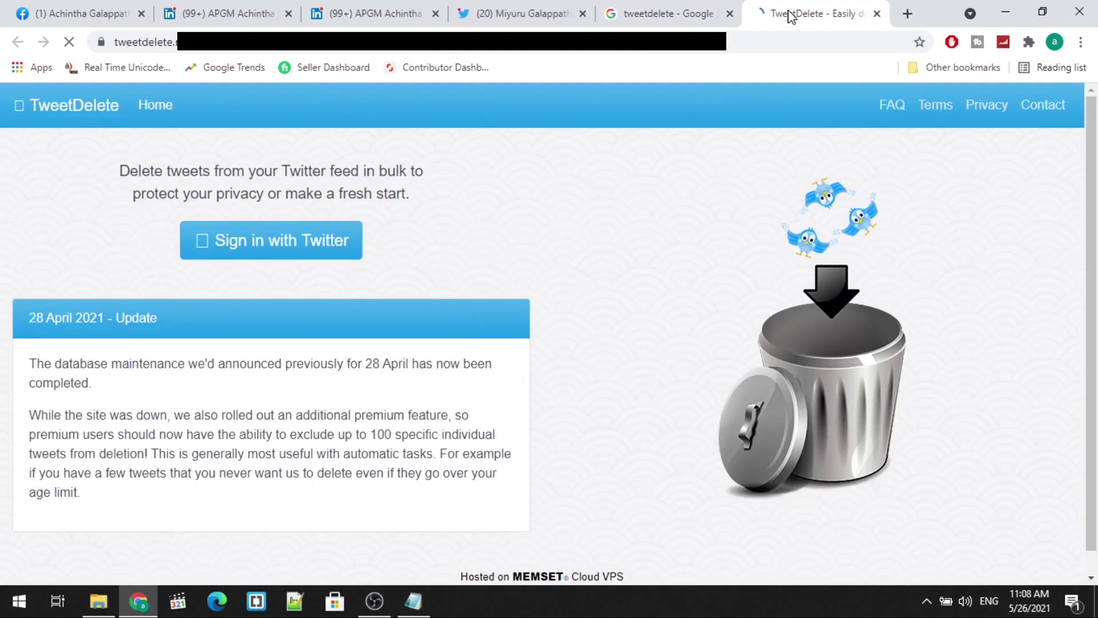
pyautogui.click(325, 252)
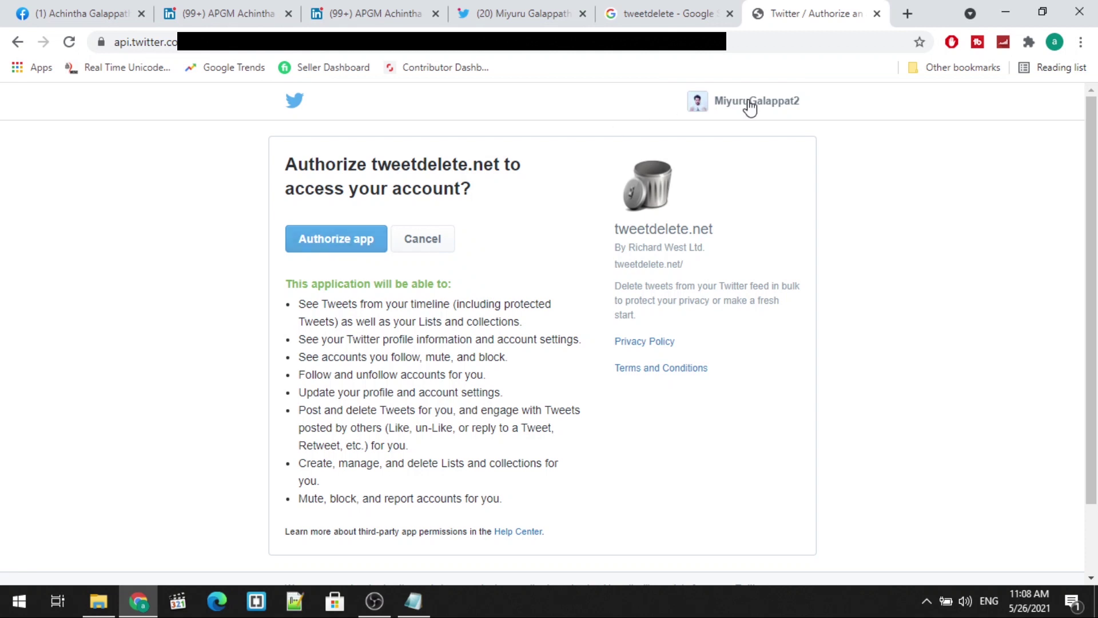
pyautogui.click(359, 244)
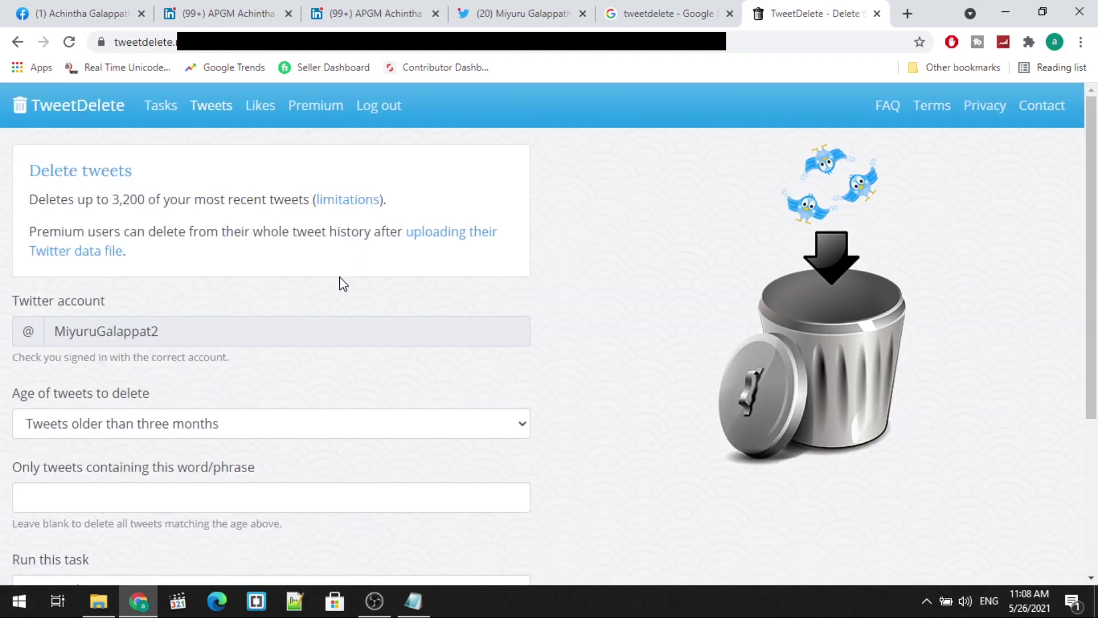
pyautogui.scroll(-2, 283, 373)
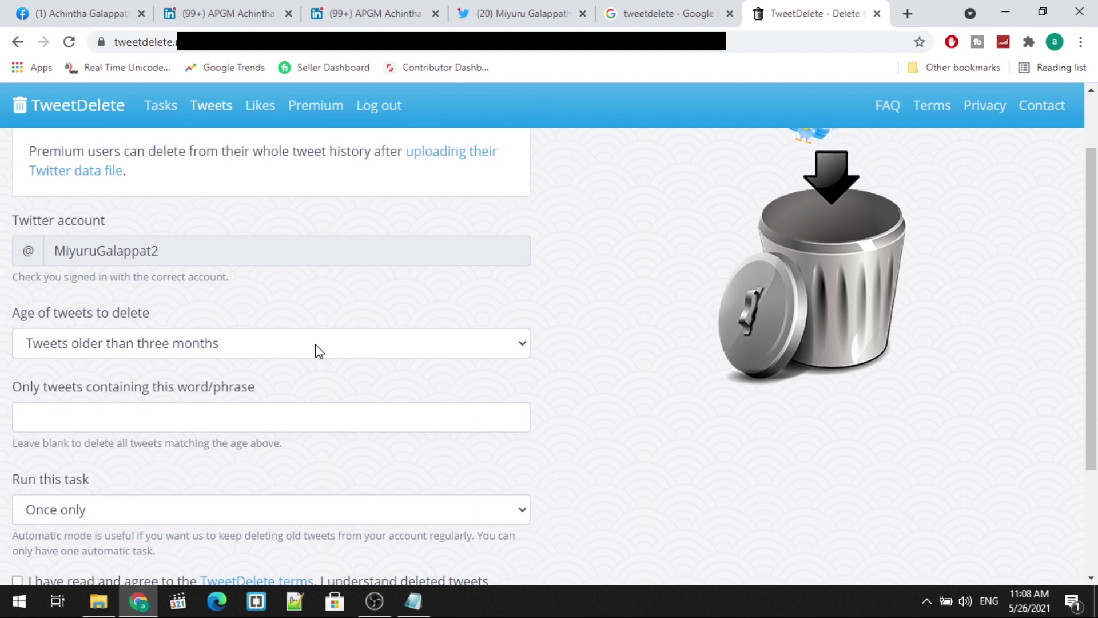
# Target tweets older than one month, keep the run as Once only, and agree to the terms
pyautogui.click(316, 343)
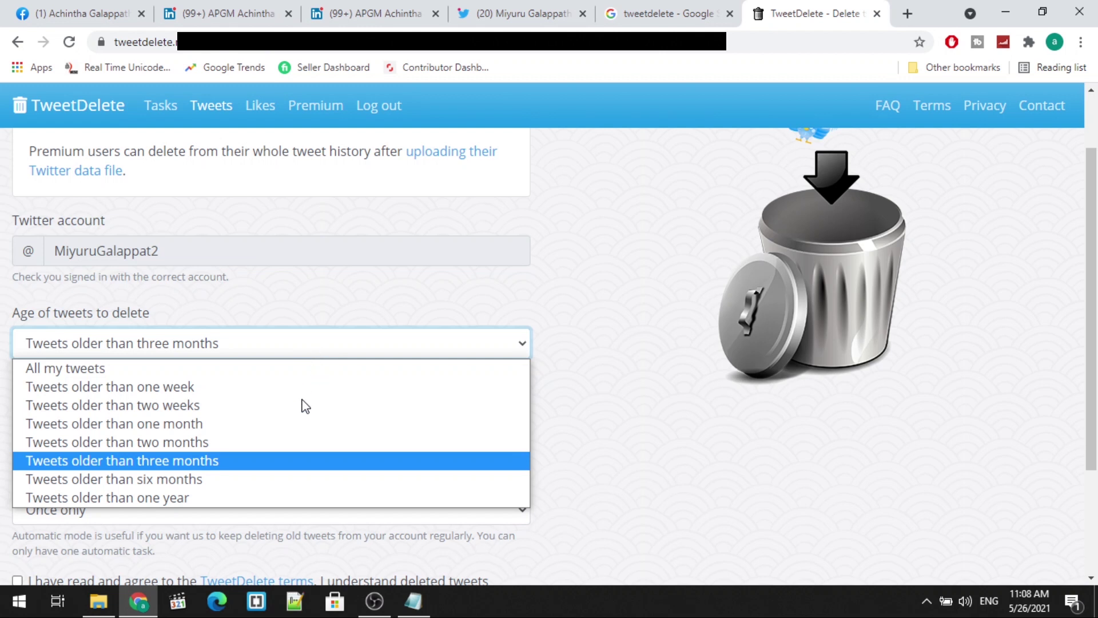
pyautogui.click(221, 423)
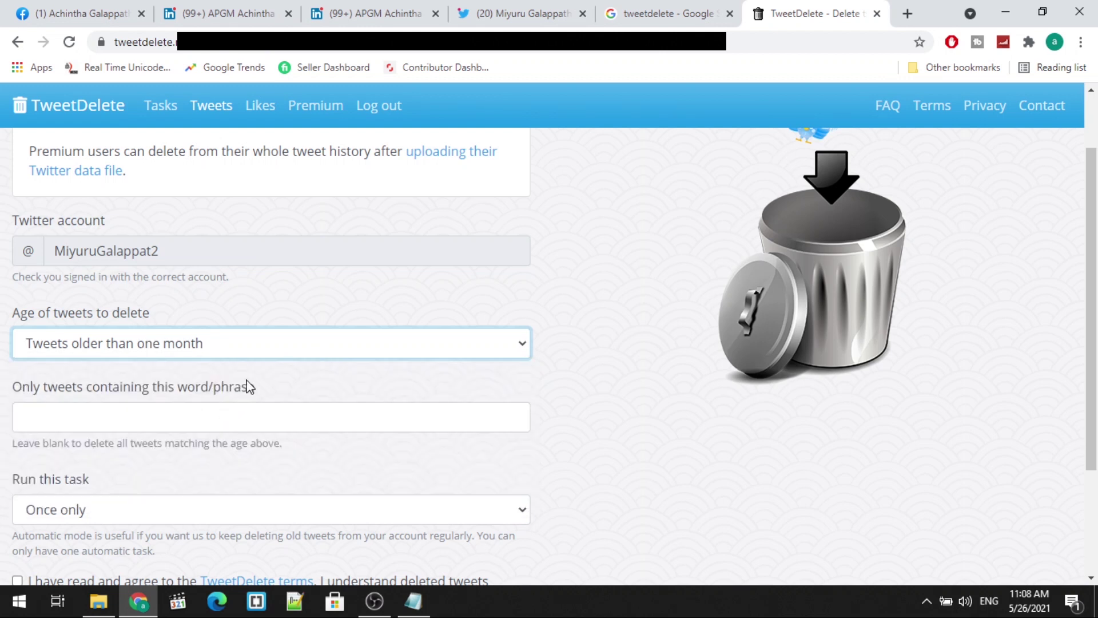
pyautogui.scroll(-1, 295, 344)
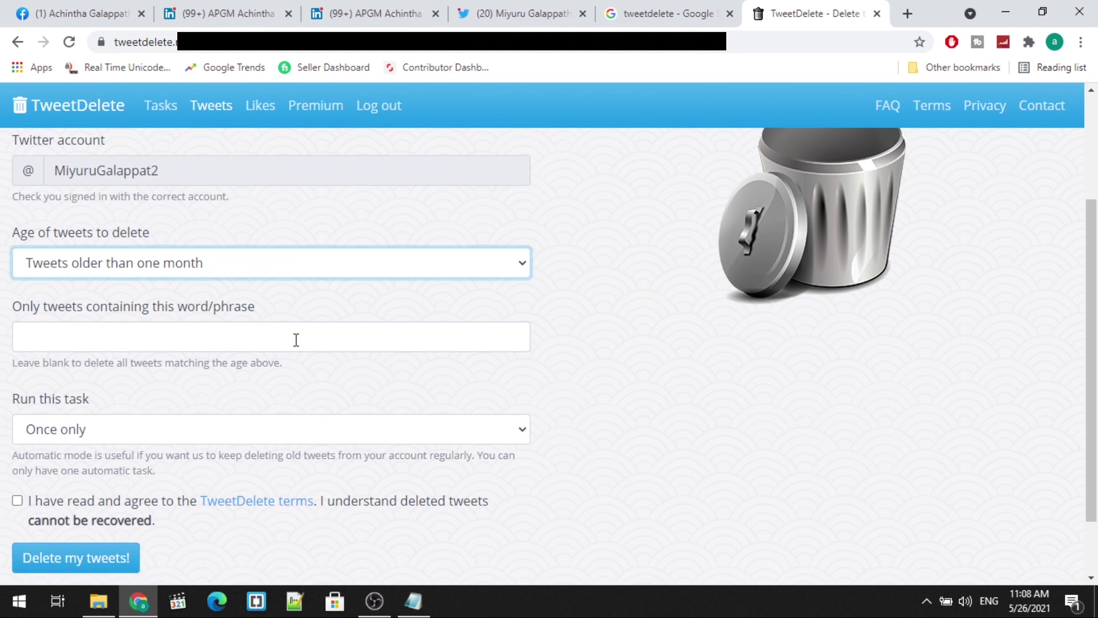
pyautogui.scroll(-1, 296, 339)
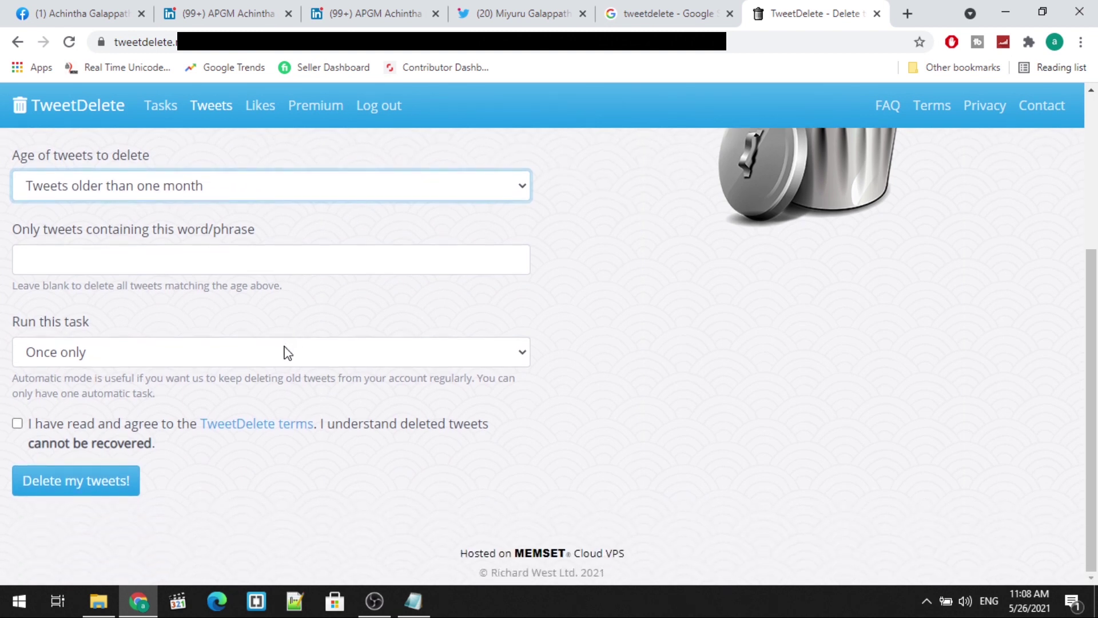
pyautogui.click(286, 352)
pyautogui.click(286, 352)
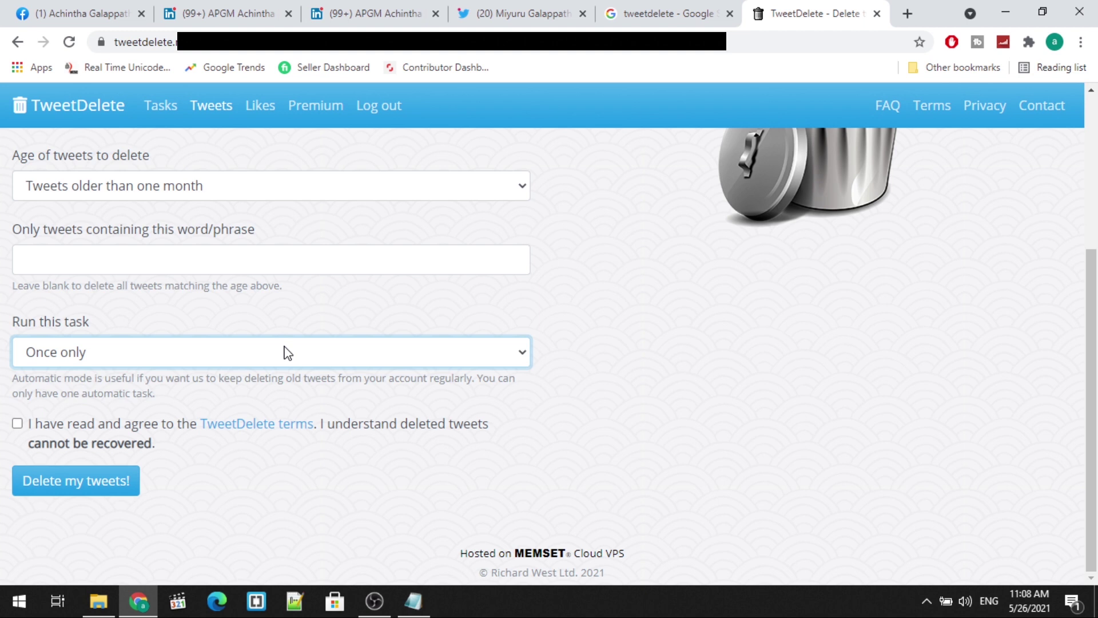
pyautogui.click(38, 423)
pyautogui.scroll(3, 296, 351)
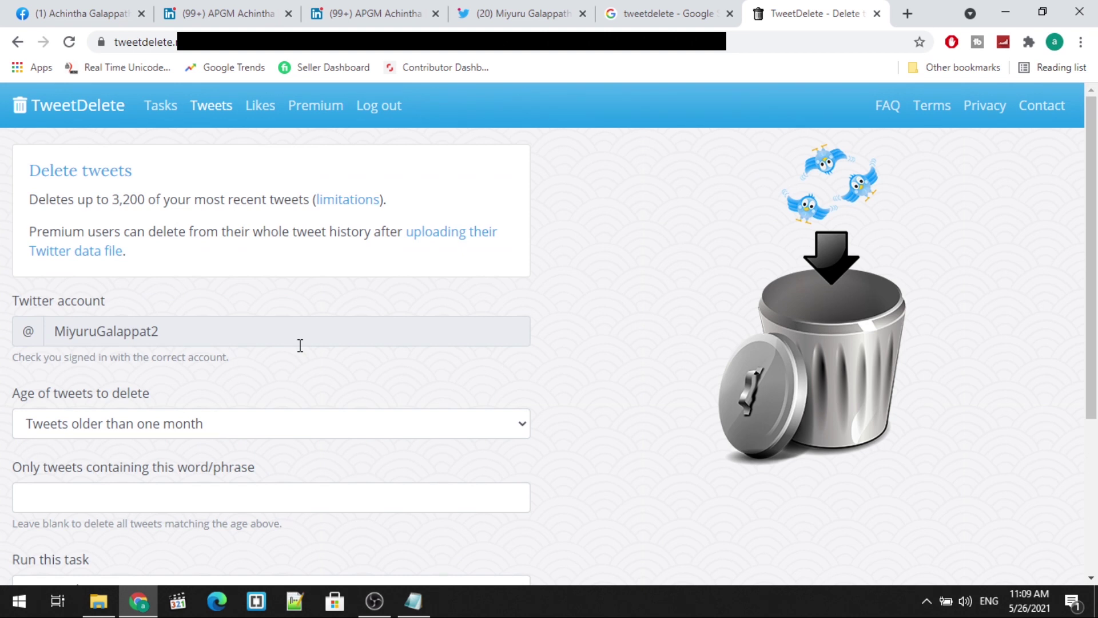
# Start the Delete my tweets! task and let it complete, deleting 285 tweets
pyautogui.click(514, 12)
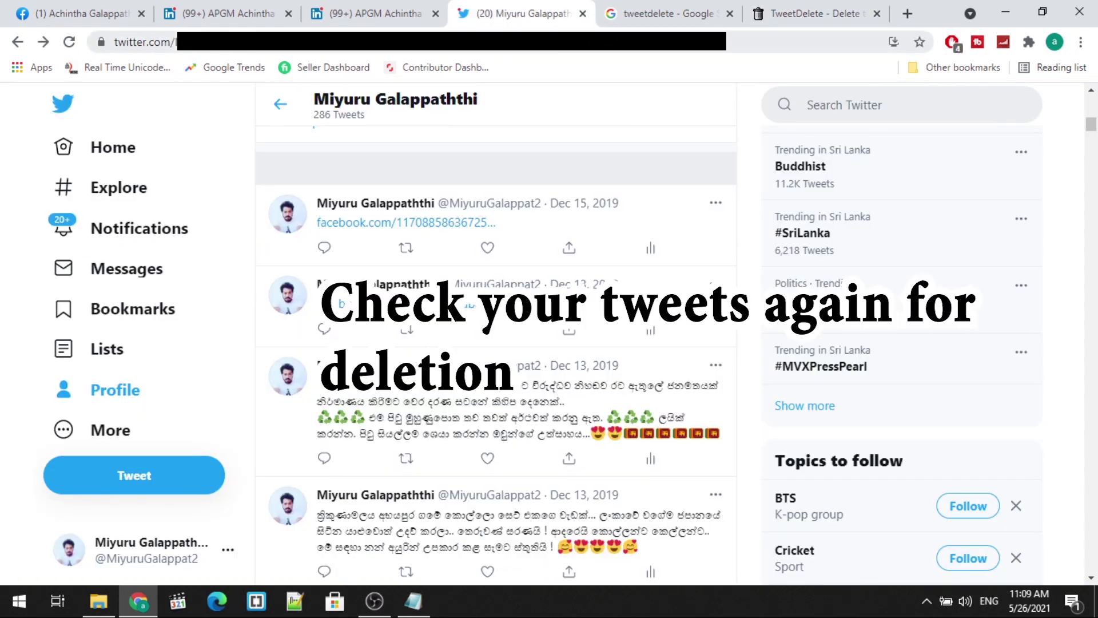
pyautogui.hotkey('ctrl', 'l')
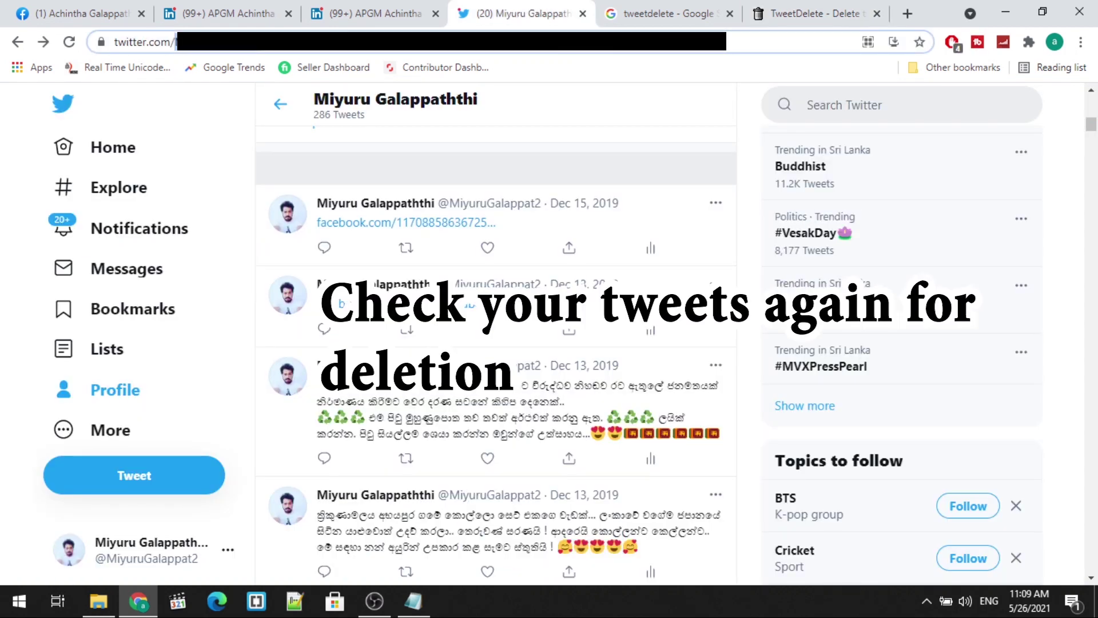
pyautogui.click(814, 10)
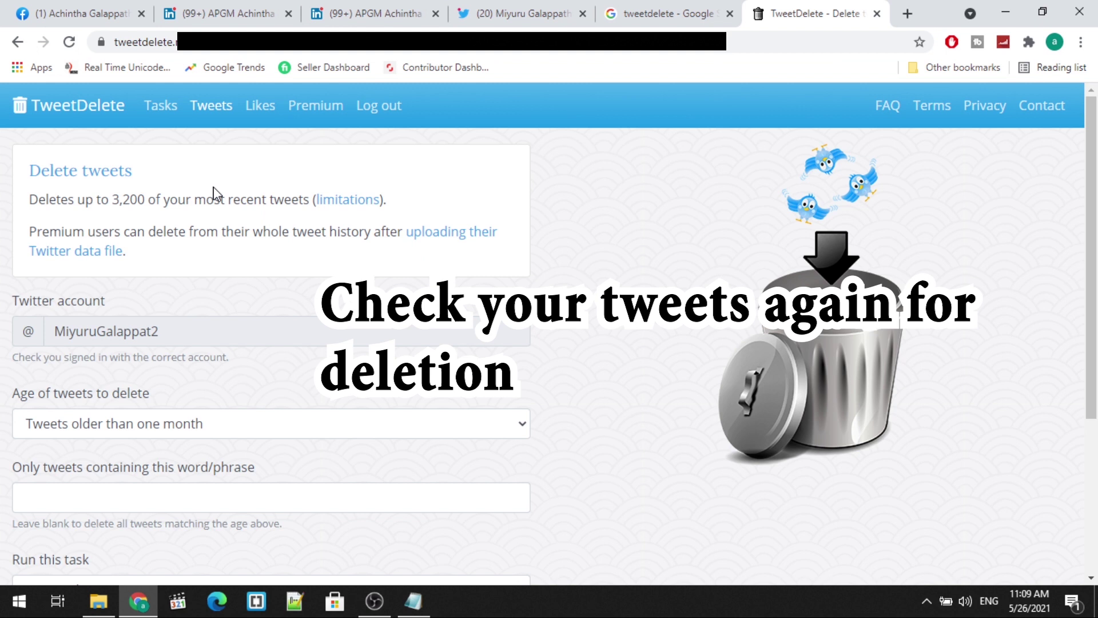
pyautogui.scroll(-3, 201, 333)
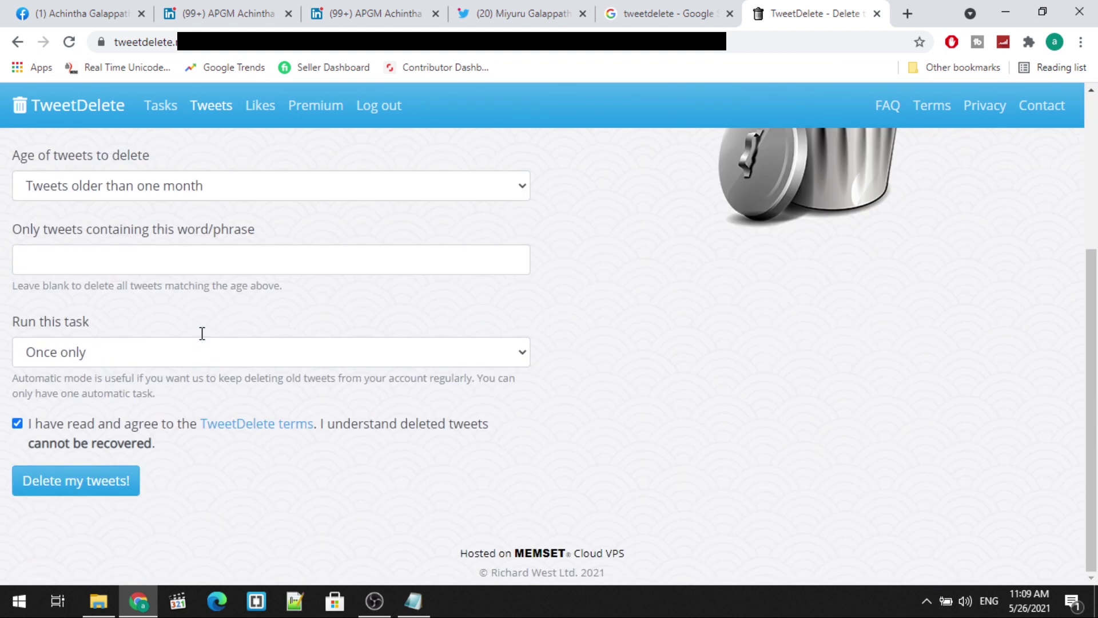
pyautogui.click(102, 486)
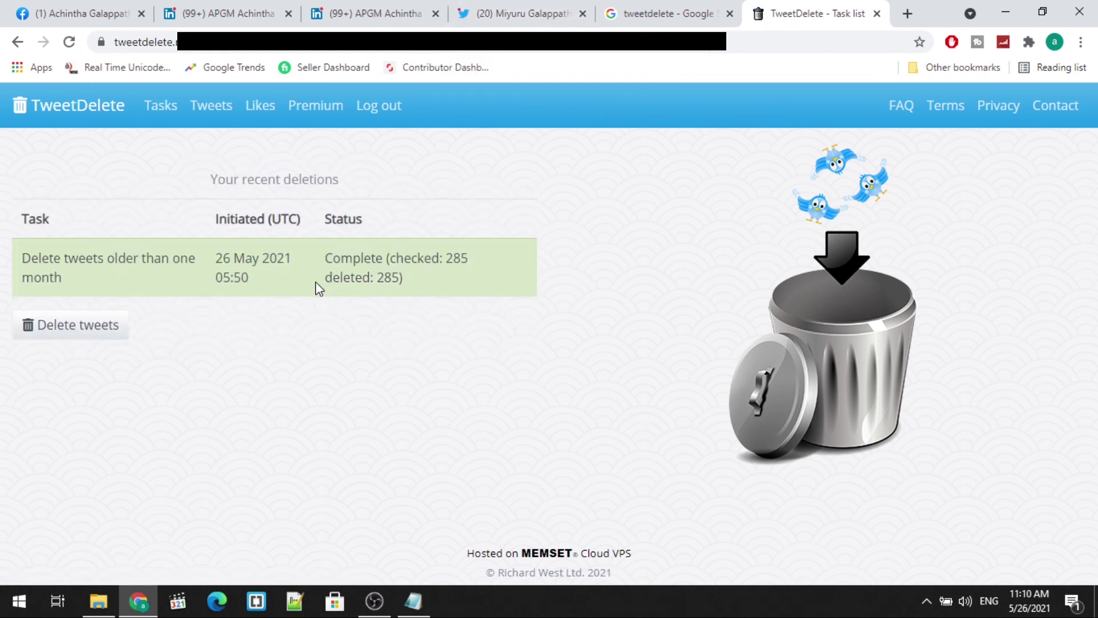
# Reload the Twitter profile to confirm it shows 0 Tweets
pyautogui.click(523, 13)
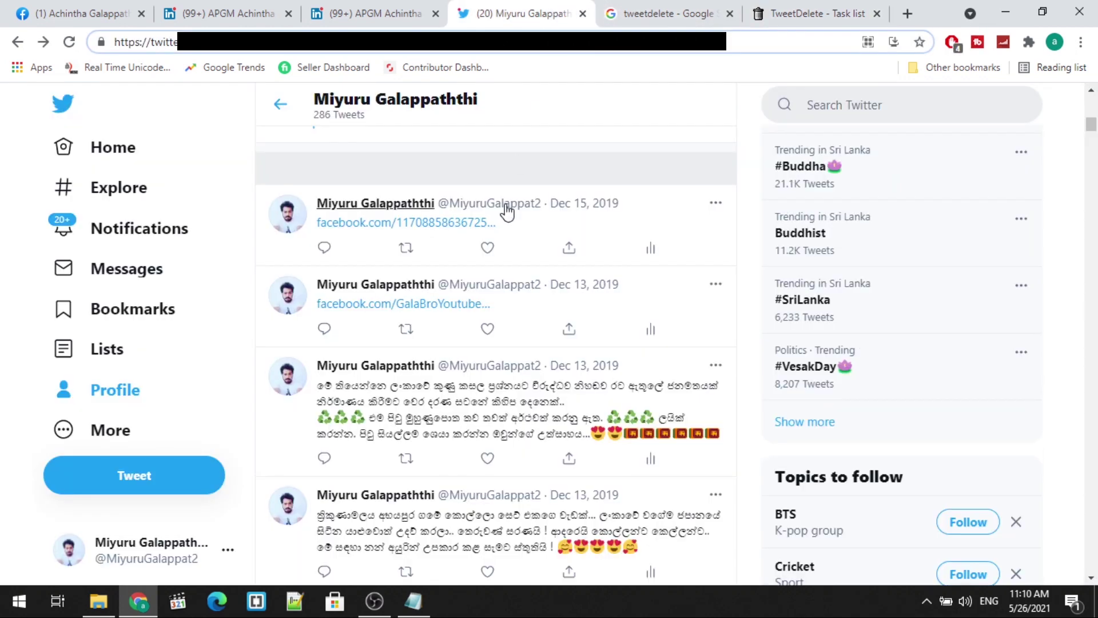
pyautogui.click(71, 43)
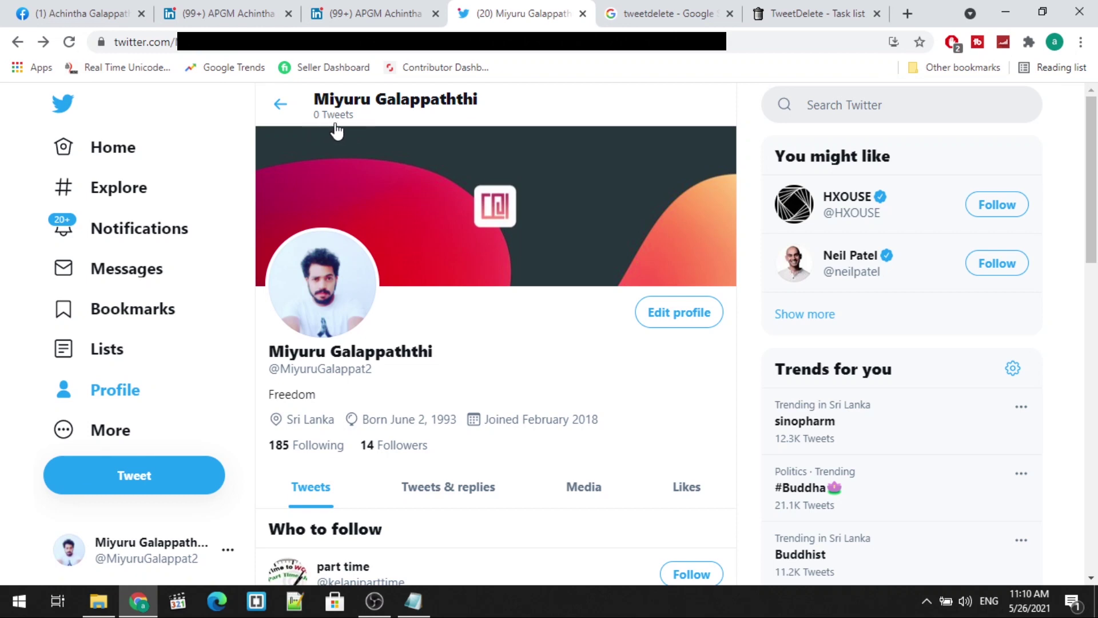
pyautogui.scroll(-1, 403, 255)
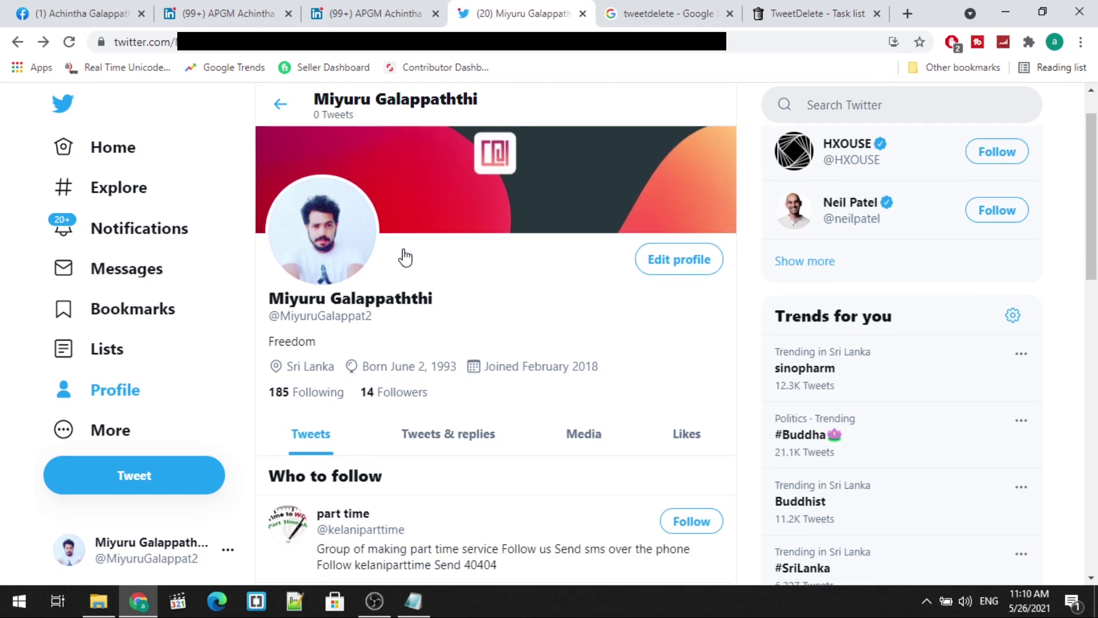
pyautogui.scroll(-5, 404, 255)
pyautogui.scroll(-5, 403, 256)
pyautogui.scroll(-1, 404, 256)
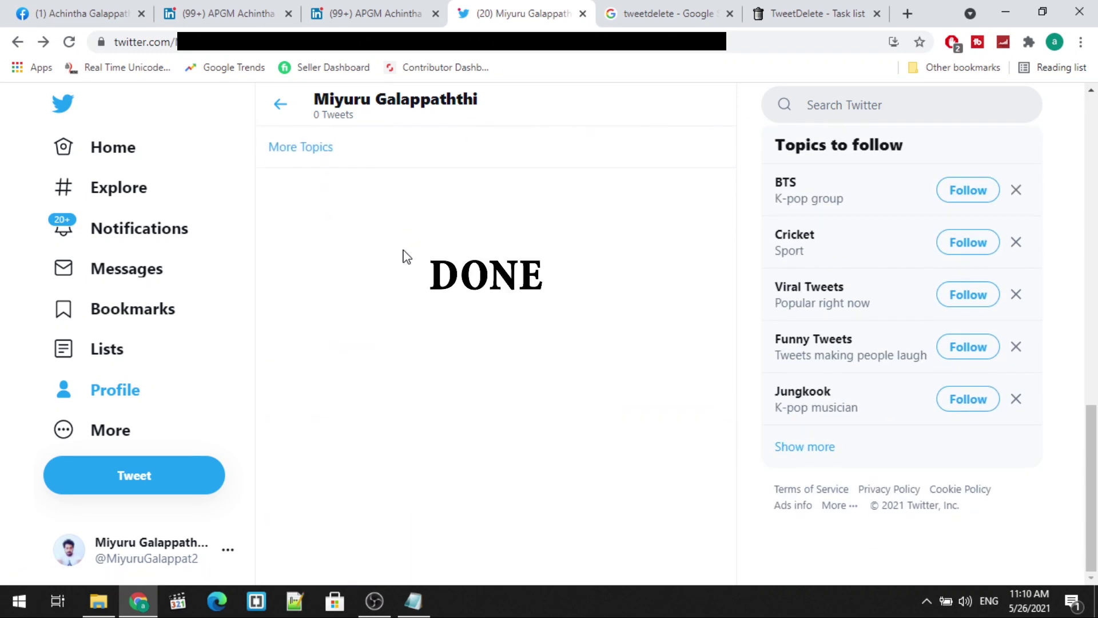